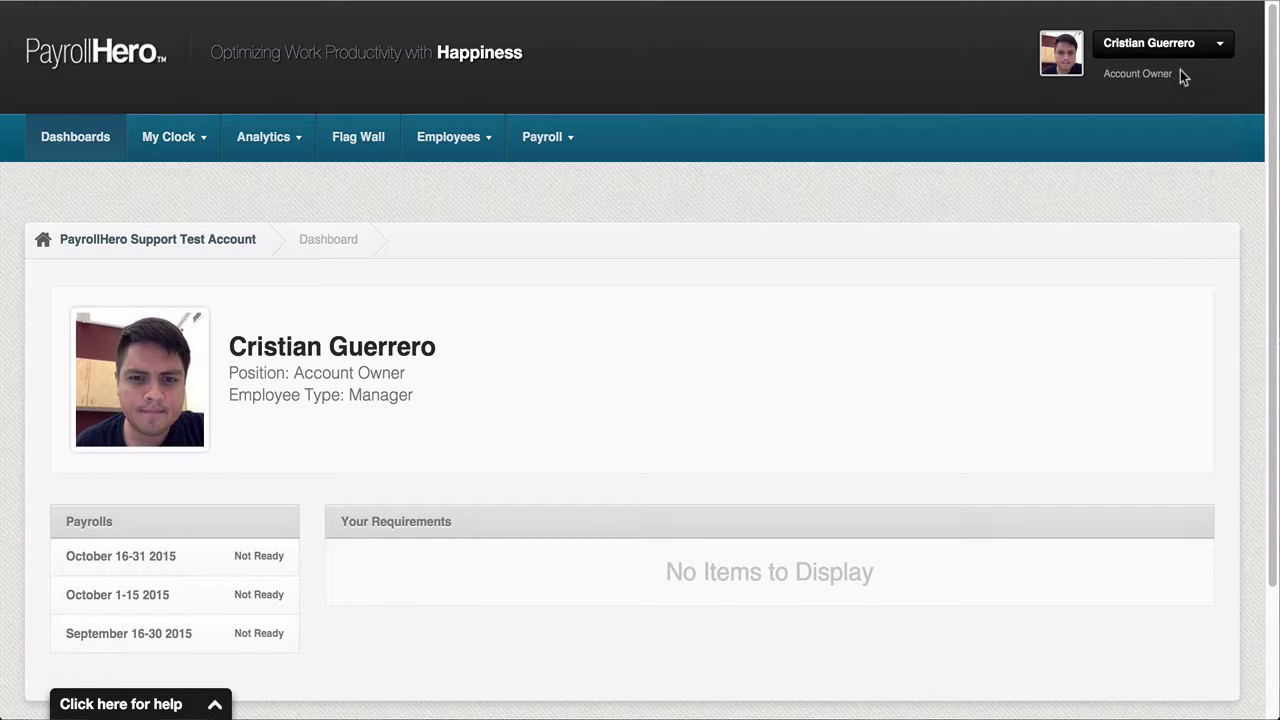
Step: Open the Positions page in the account's setup settings
{"action": "left_click", "coordinate": [1170, 44]}
{"action": "left_click", "coordinate": [1150, 157]}
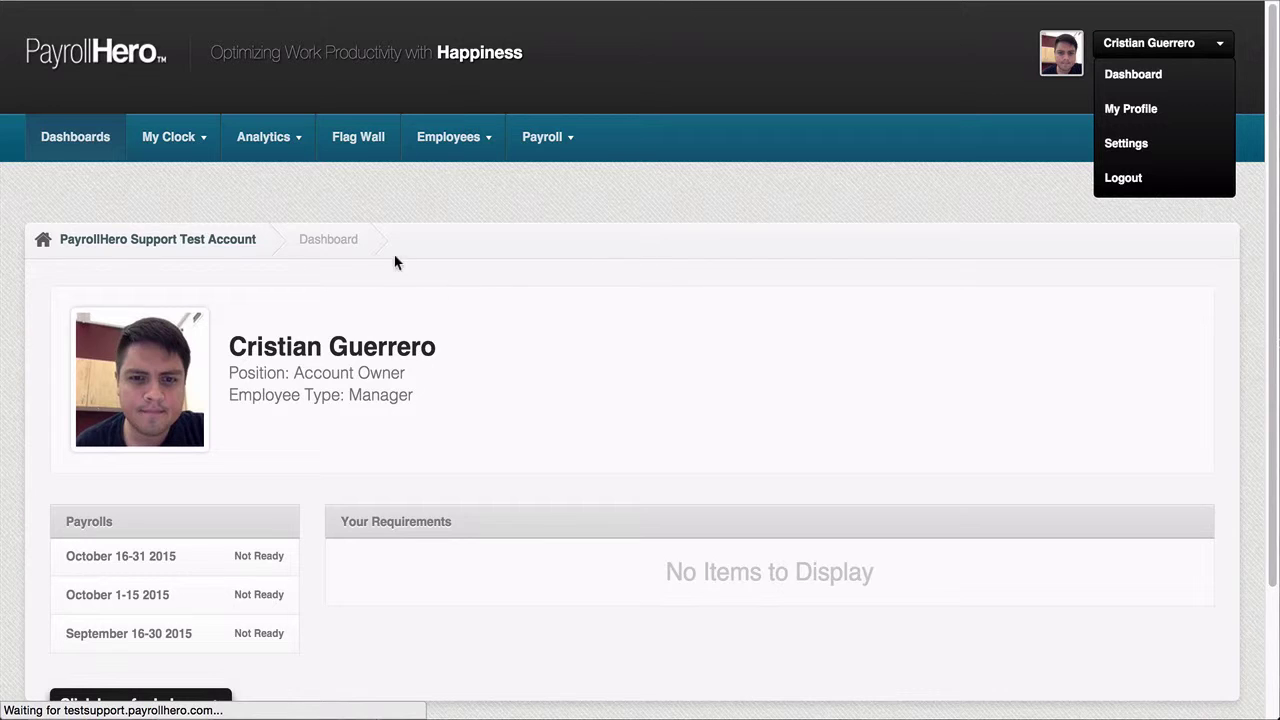
{"action": "scroll", "coordinate": [260, 263], "scroll_direction": "down", "scroll_amount": 5}
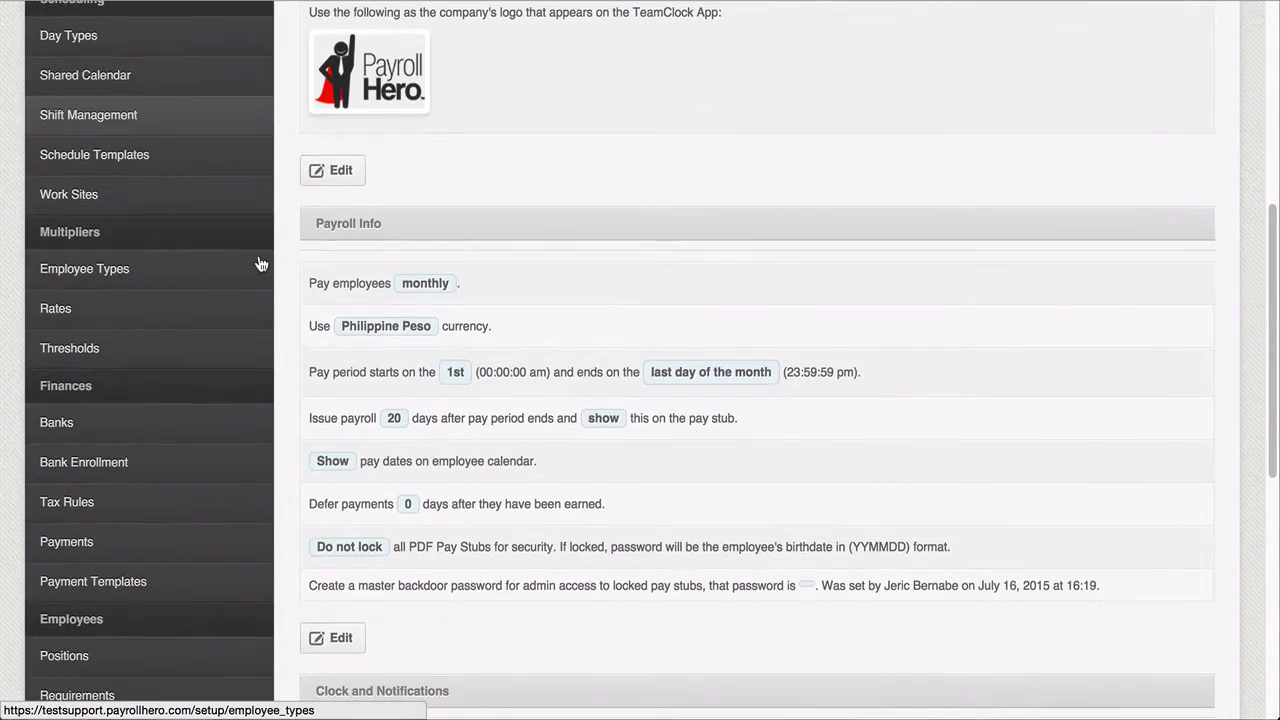
{"action": "scroll", "coordinate": [258, 265], "scroll_direction": "down", "scroll_amount": 3}
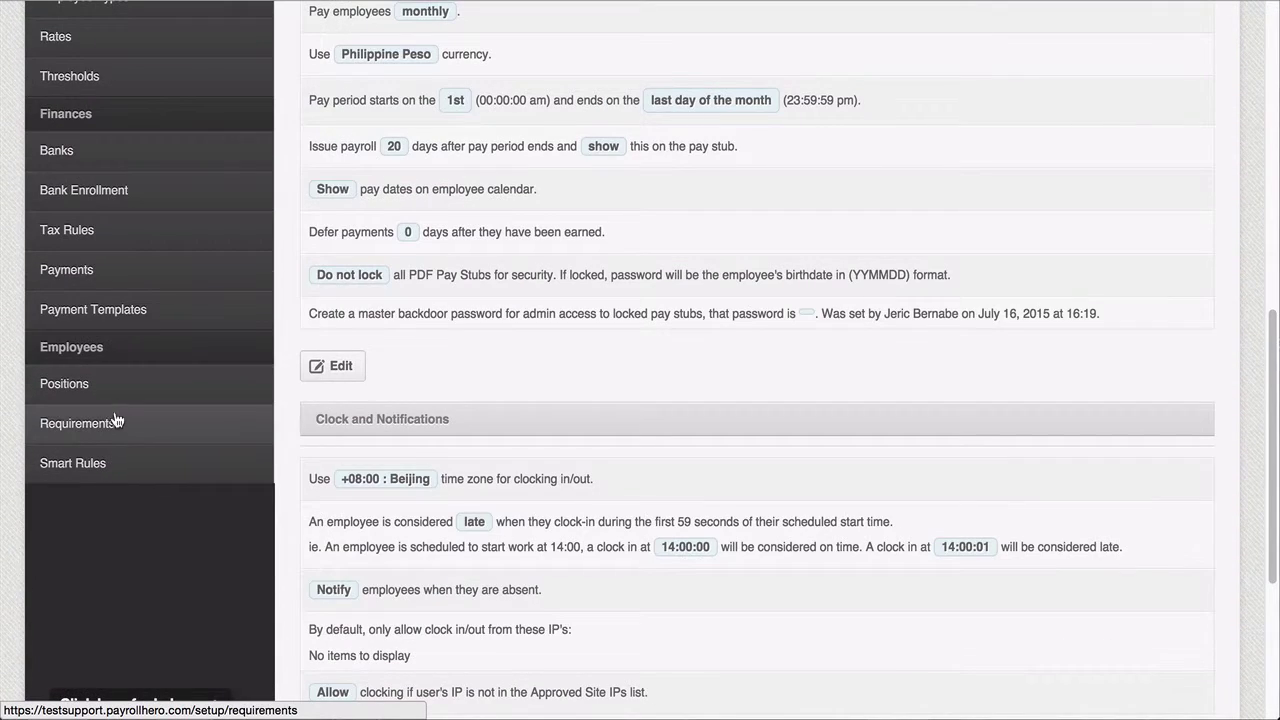
{"action": "left_click", "coordinate": [103, 389]}
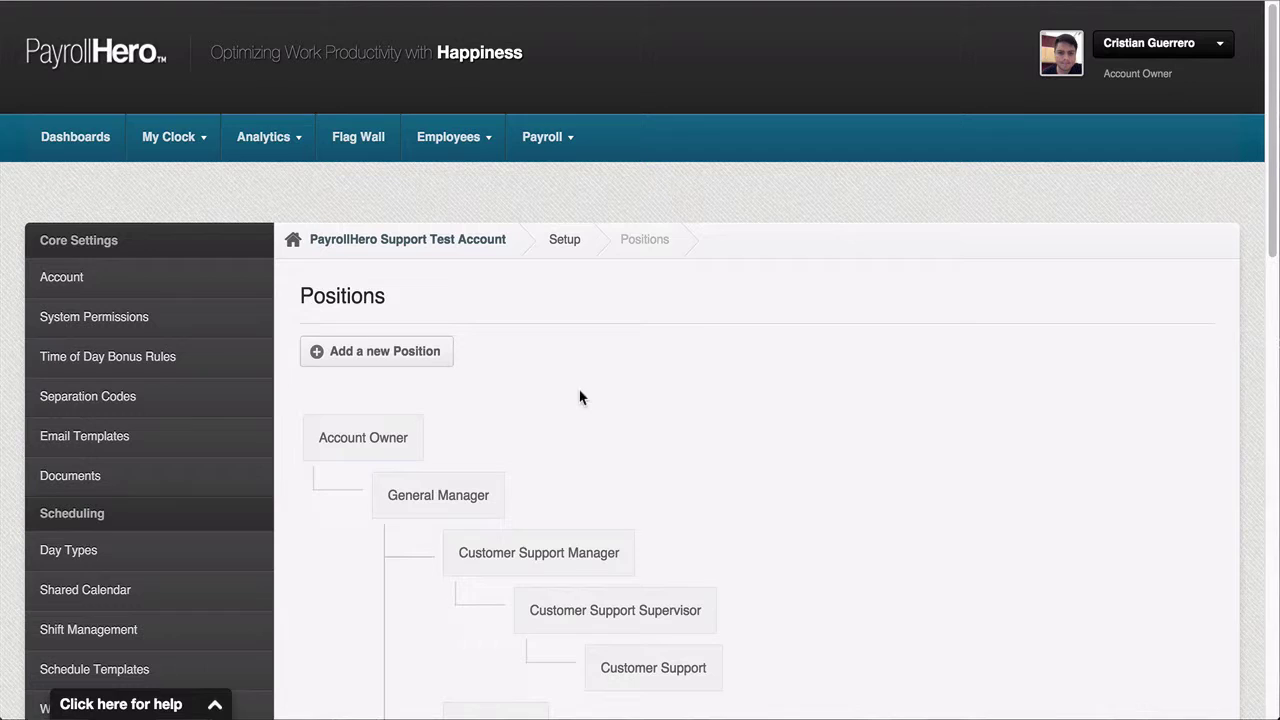
Step: Open the details of the Account Owner position and go to its allowance templates
{"action": "left_click", "coordinate": [380, 444]}
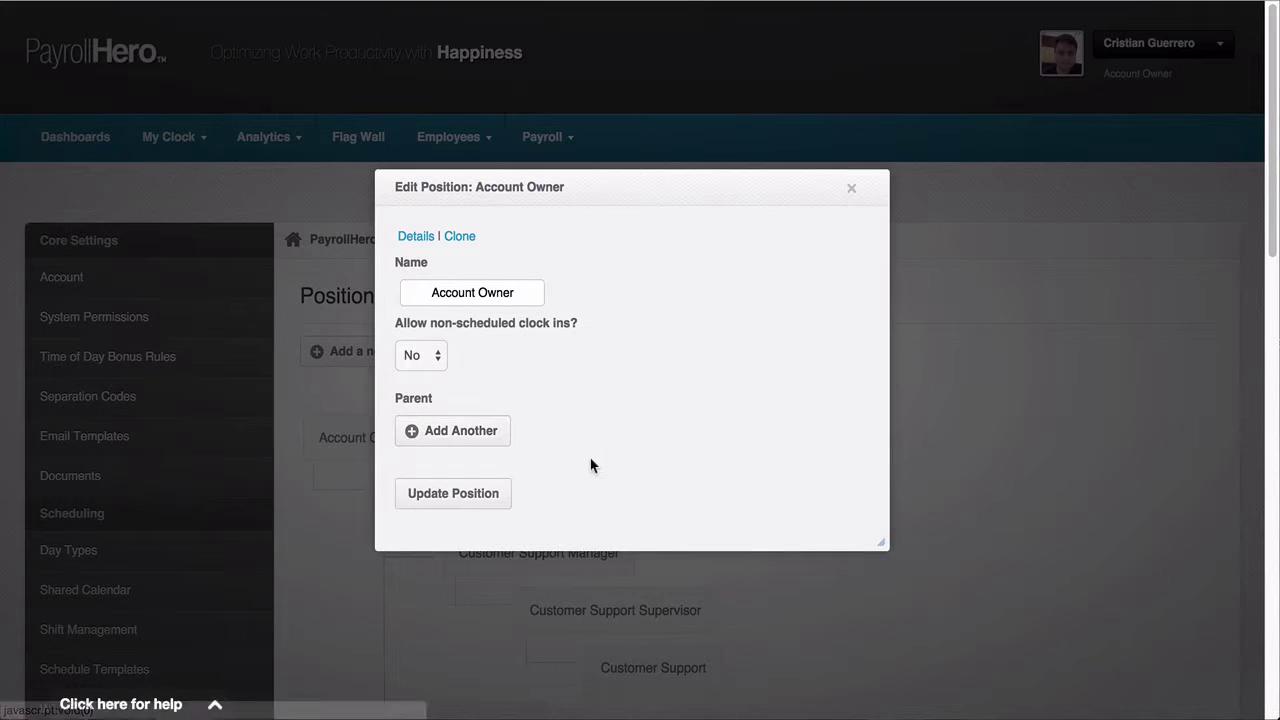
{"action": "left_click", "coordinate": [418, 240]}
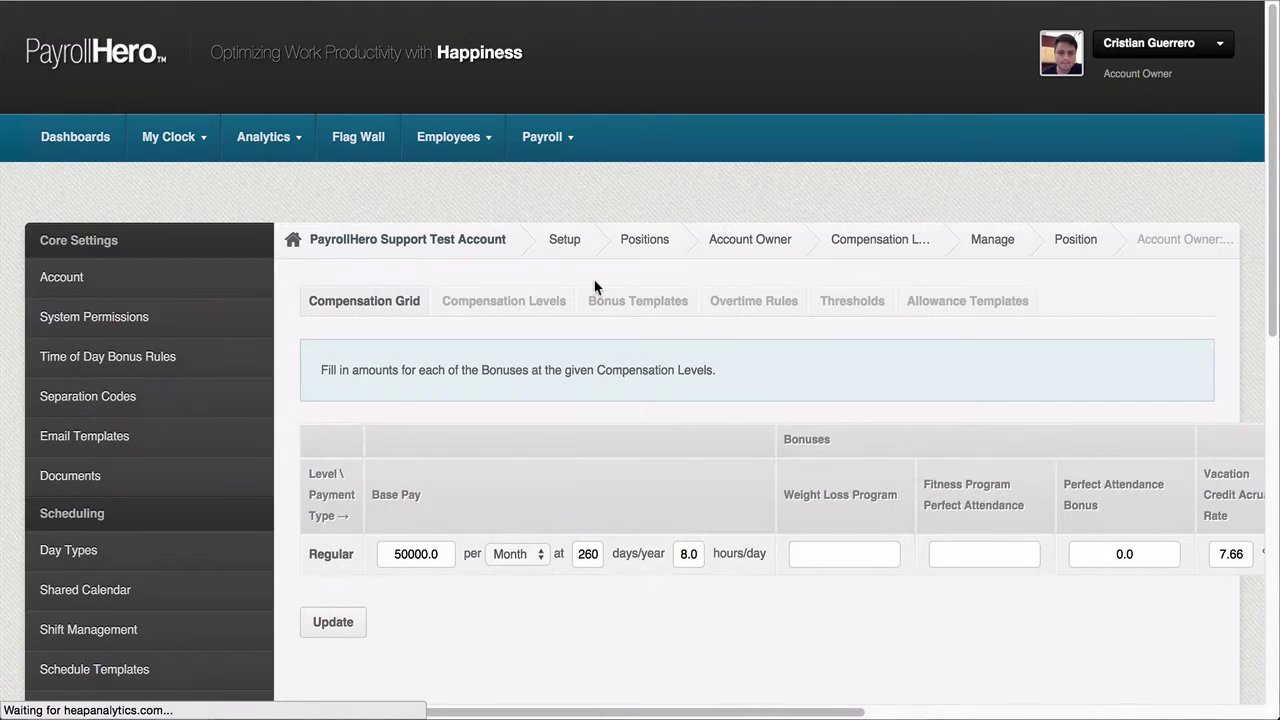
{"action": "scroll", "coordinate": [577, 297], "scroll_direction": "down", "scroll_amount": 1}
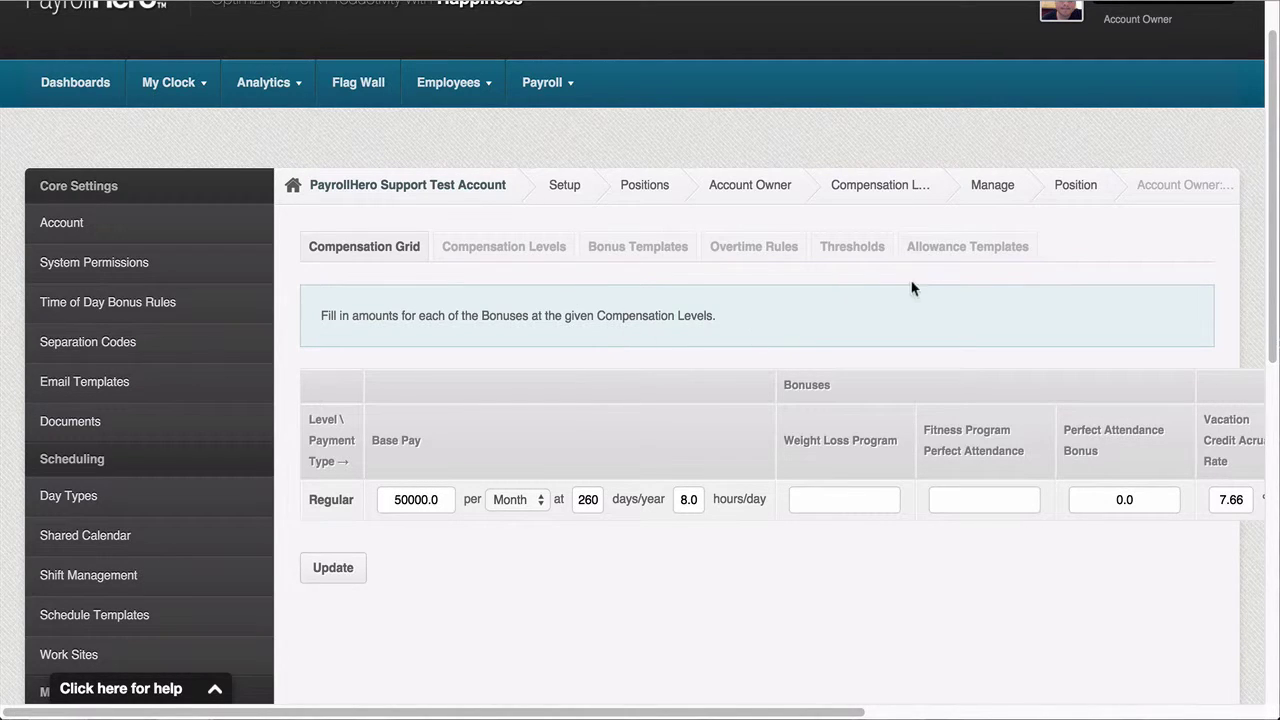
{"action": "left_click", "coordinate": [963, 258]}
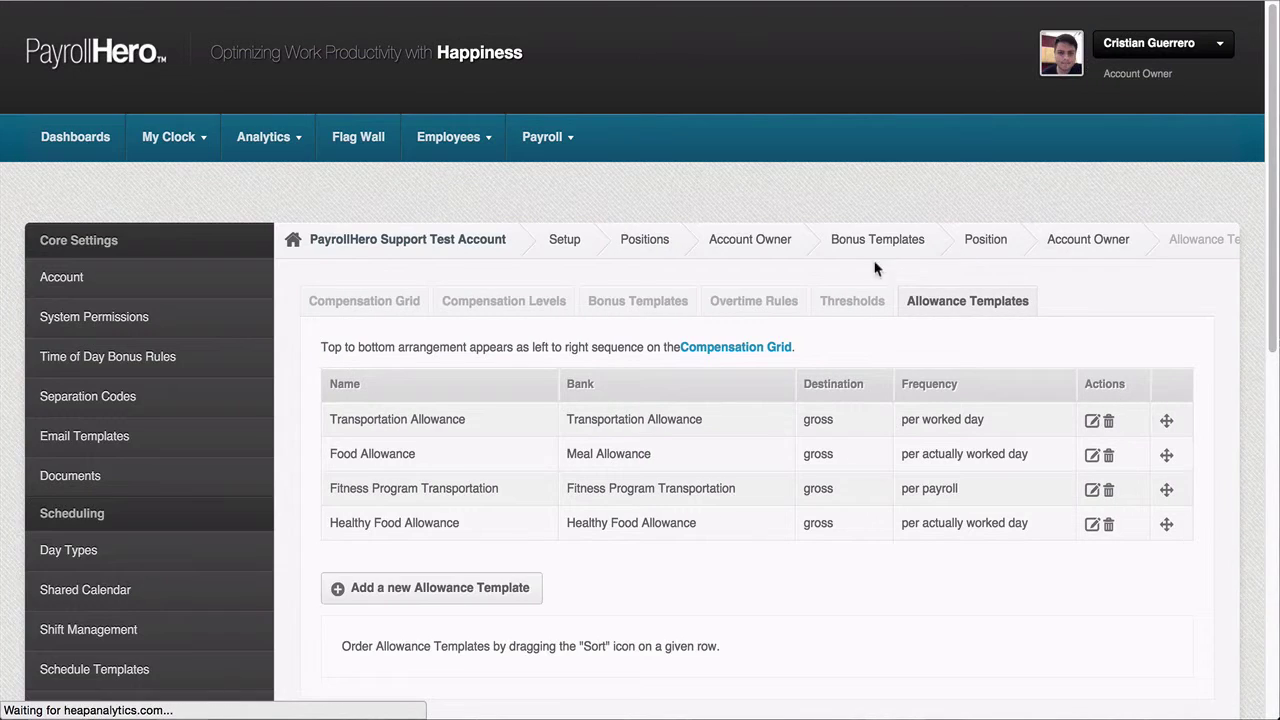
Step: Start a new allowance template named Taxi Allowance and assign it to the Taxi Allowance bank
{"action": "scroll", "coordinate": [517, 302], "scroll_direction": "down", "scroll_amount": 2}
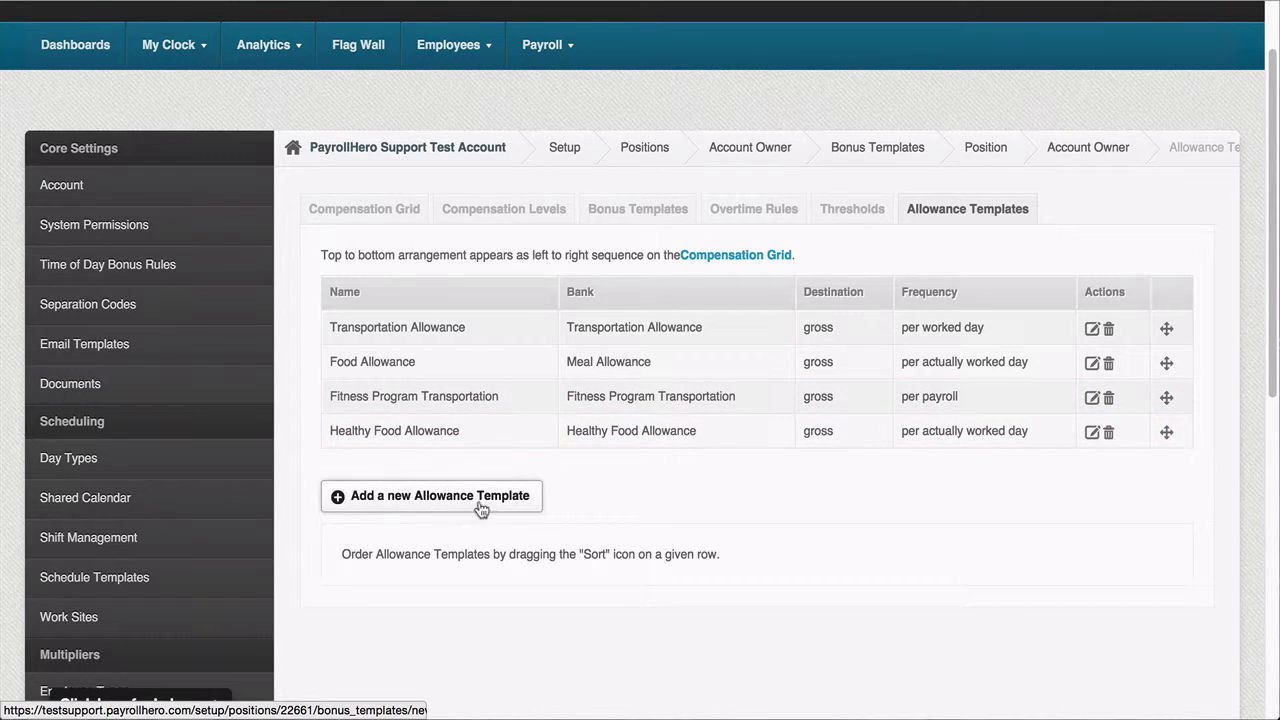
{"action": "left_click", "coordinate": [405, 505]}
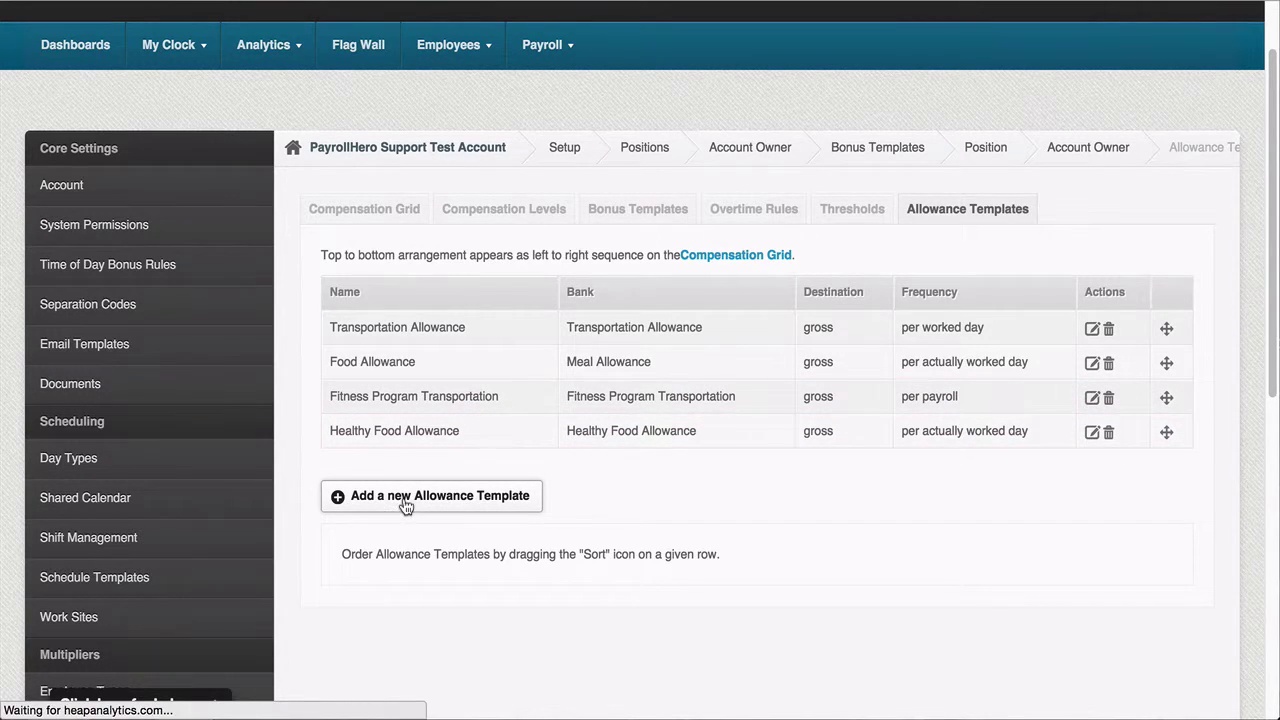
{"action": "scroll", "coordinate": [605, 405], "scroll_direction": "down", "scroll_amount": 1}
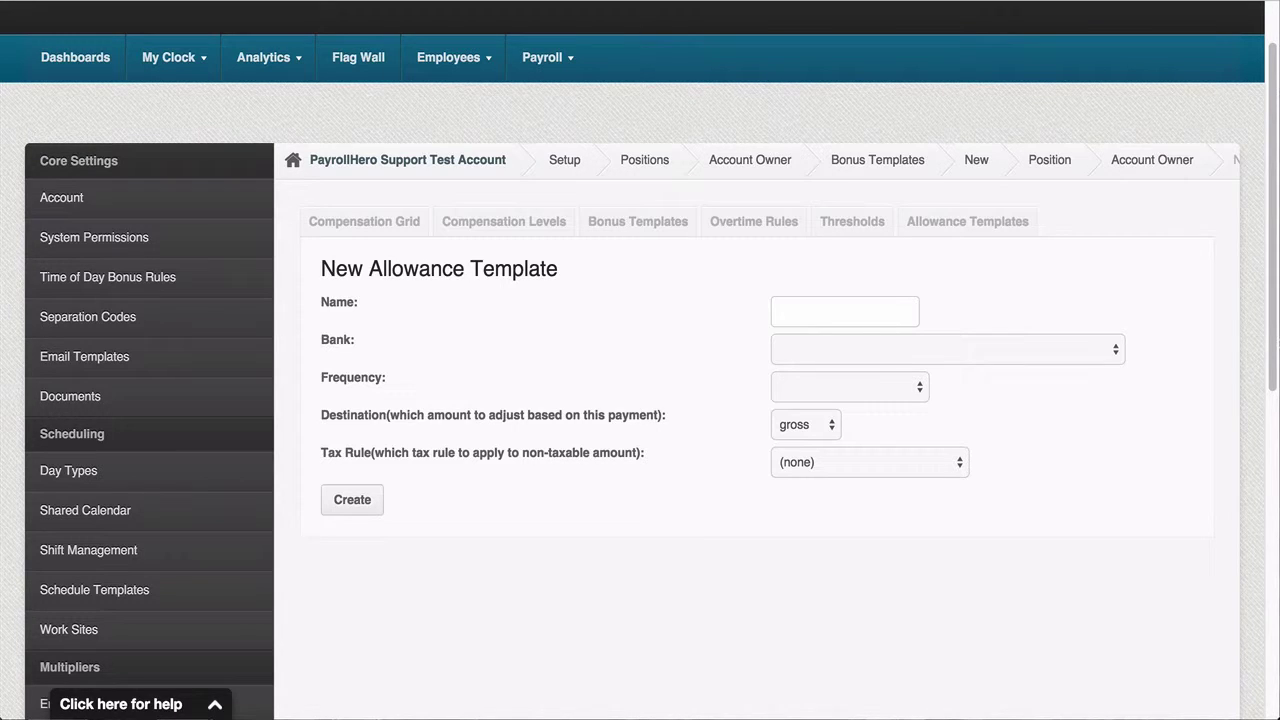
{"action": "left_click", "coordinate": [806, 311]}
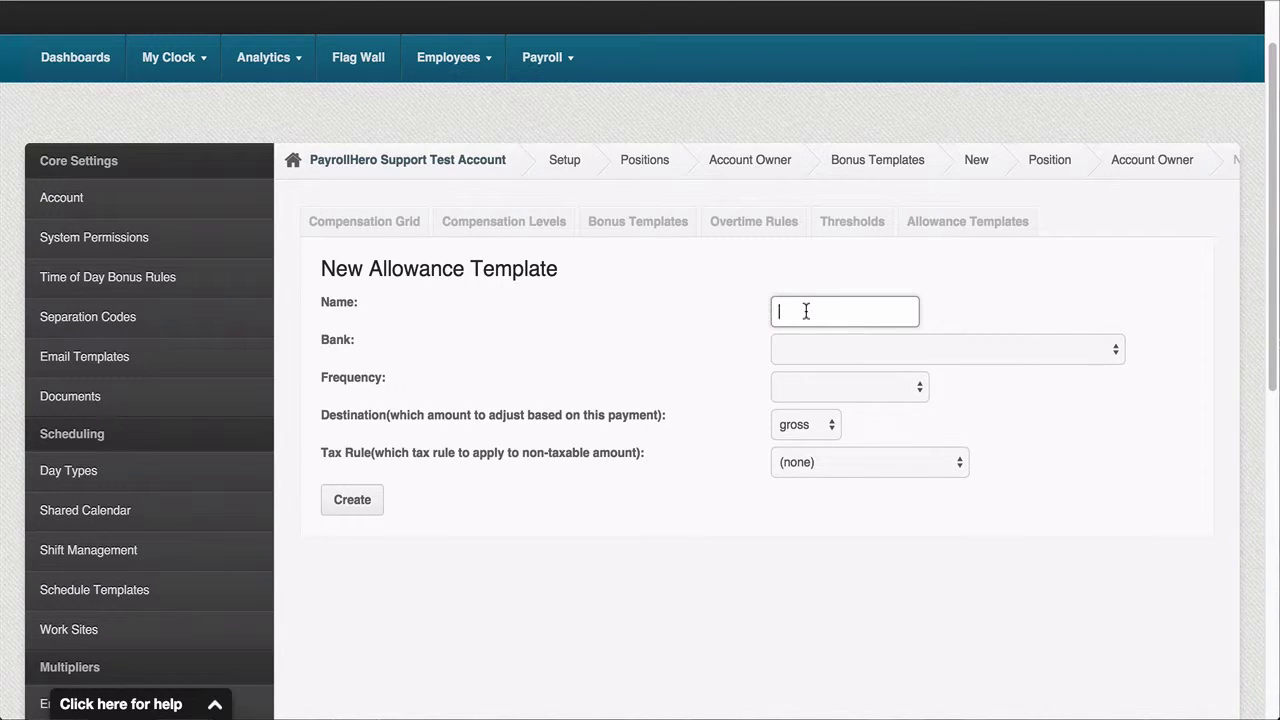
{"action": "type", "text": "Taxi Allowance"}
{"action": "left_click", "coordinate": [951, 350]}
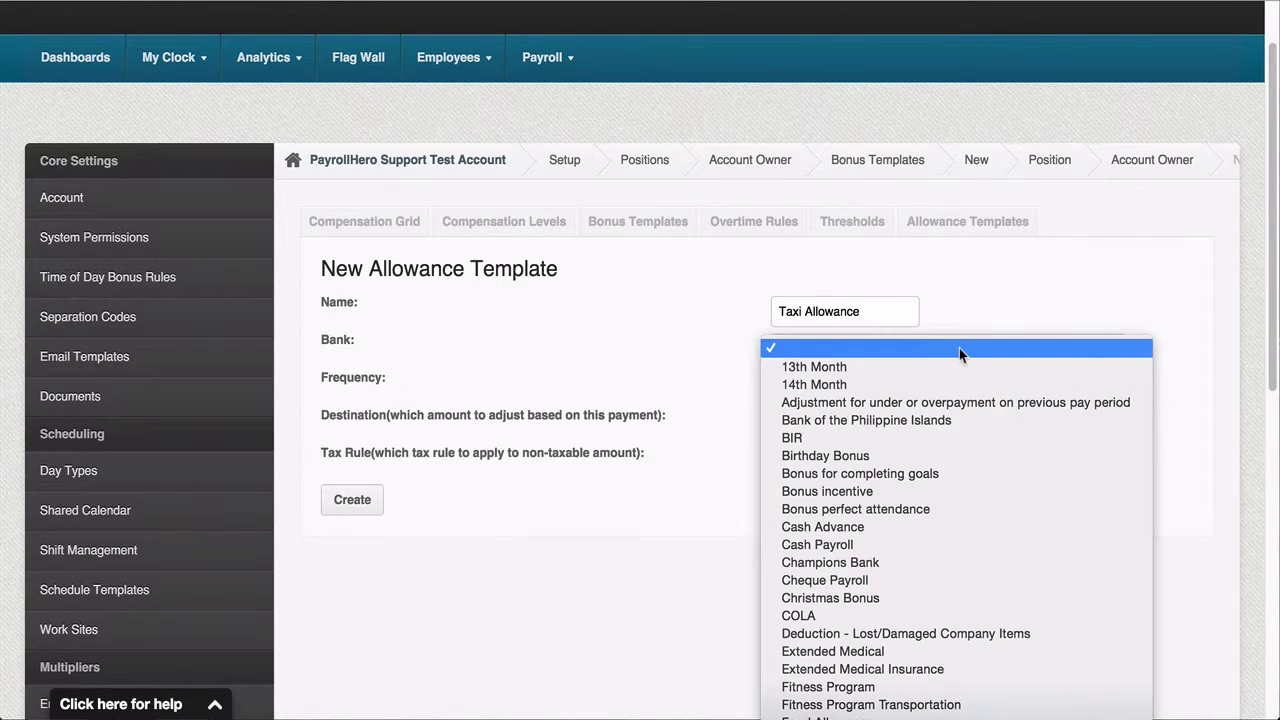
{"action": "scroll", "coordinate": [949, 444], "scroll_direction": "down", "scroll_amount": 6}
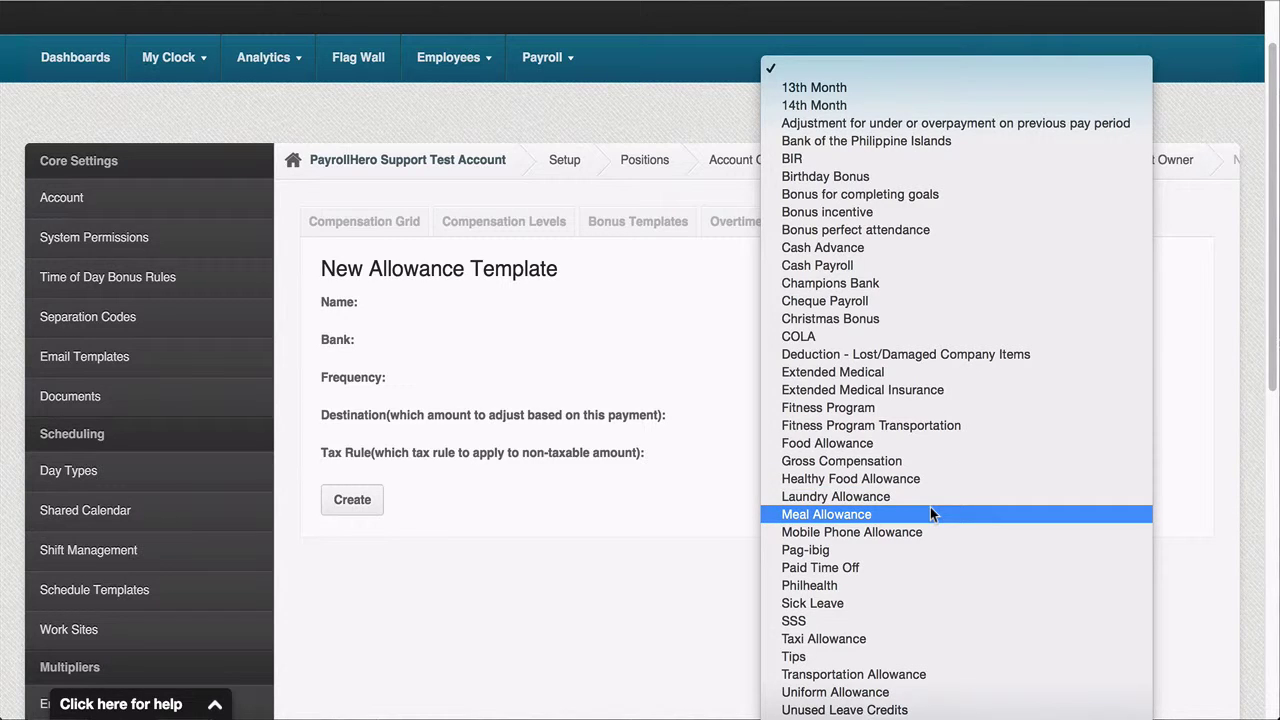
{"action": "left_click", "coordinate": [909, 636]}
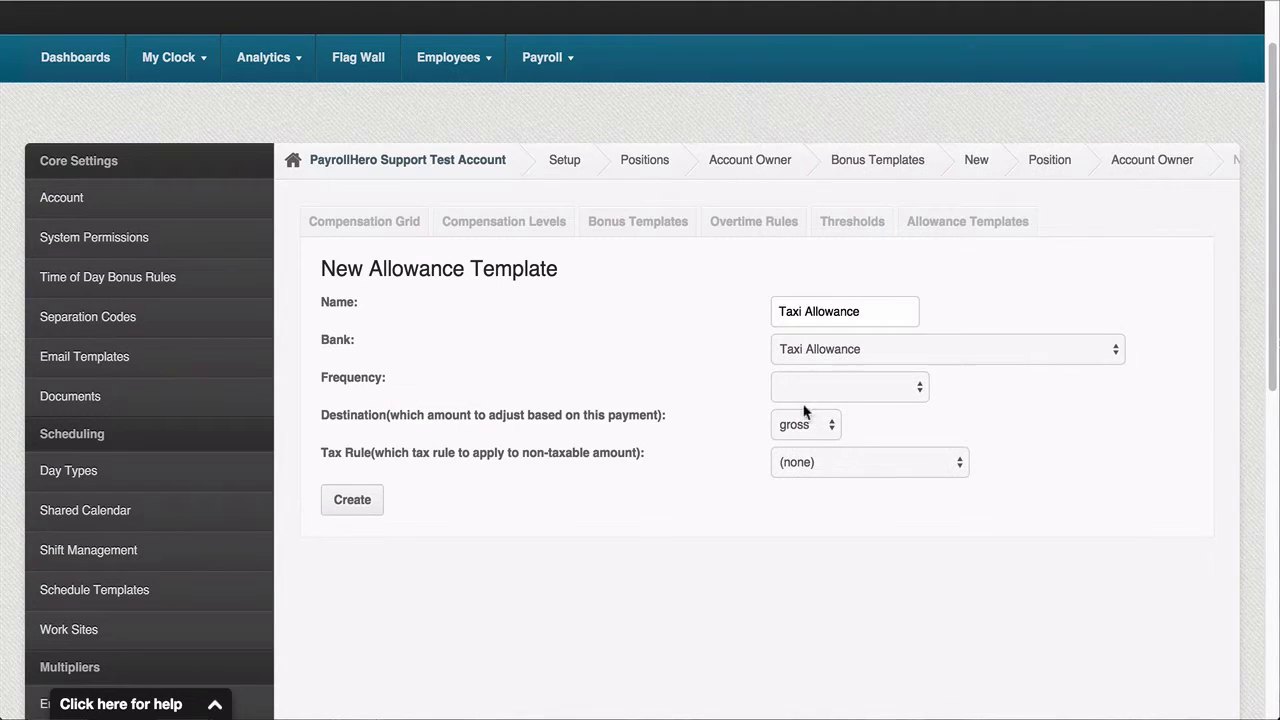
Step: Set the frequency to per actually worked day, keep the gross destination and no tax rule, and create the allowance template
{"action": "left_click", "coordinate": [915, 389]}
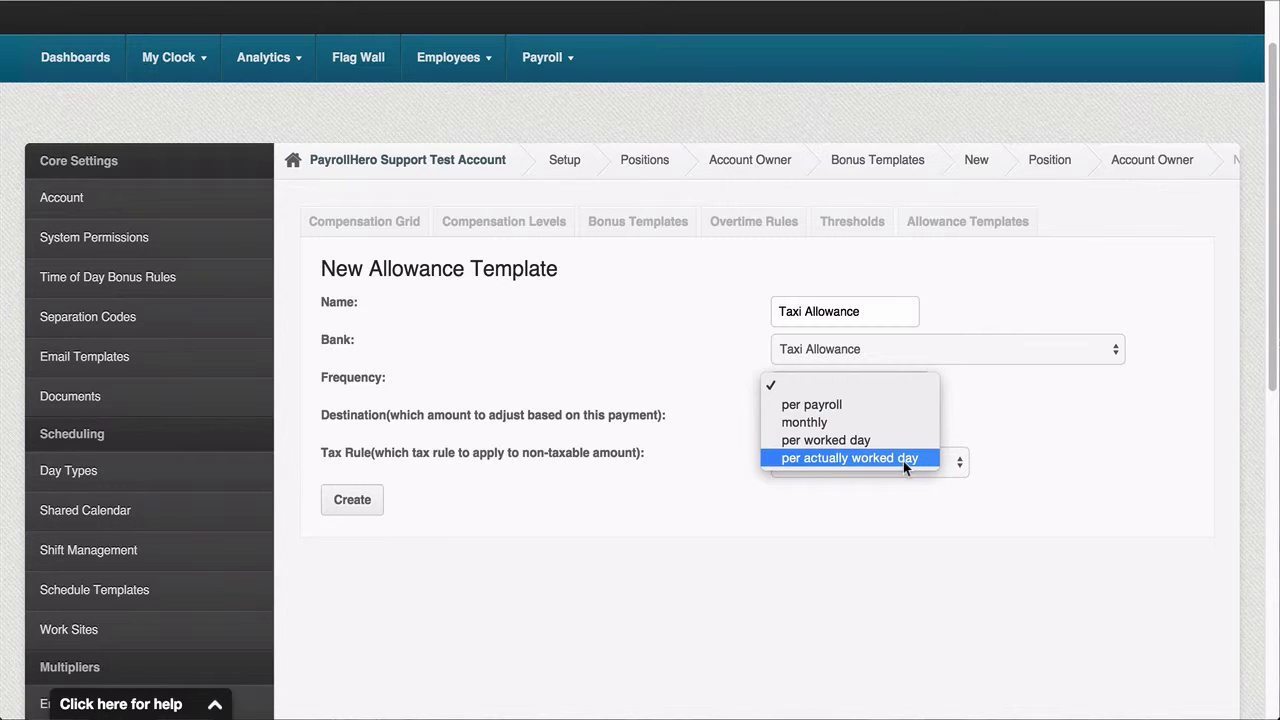
{"action": "left_click", "coordinate": [821, 459]}
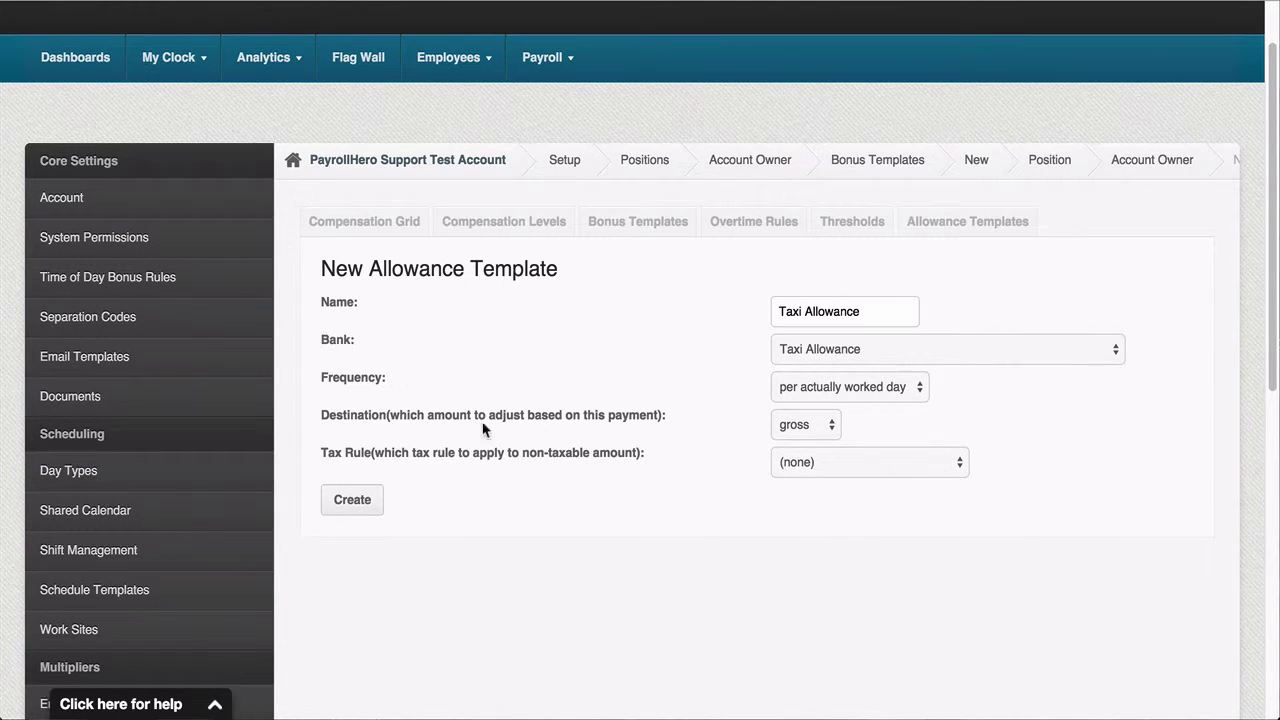
{"action": "left_click", "coordinate": [831, 433]}
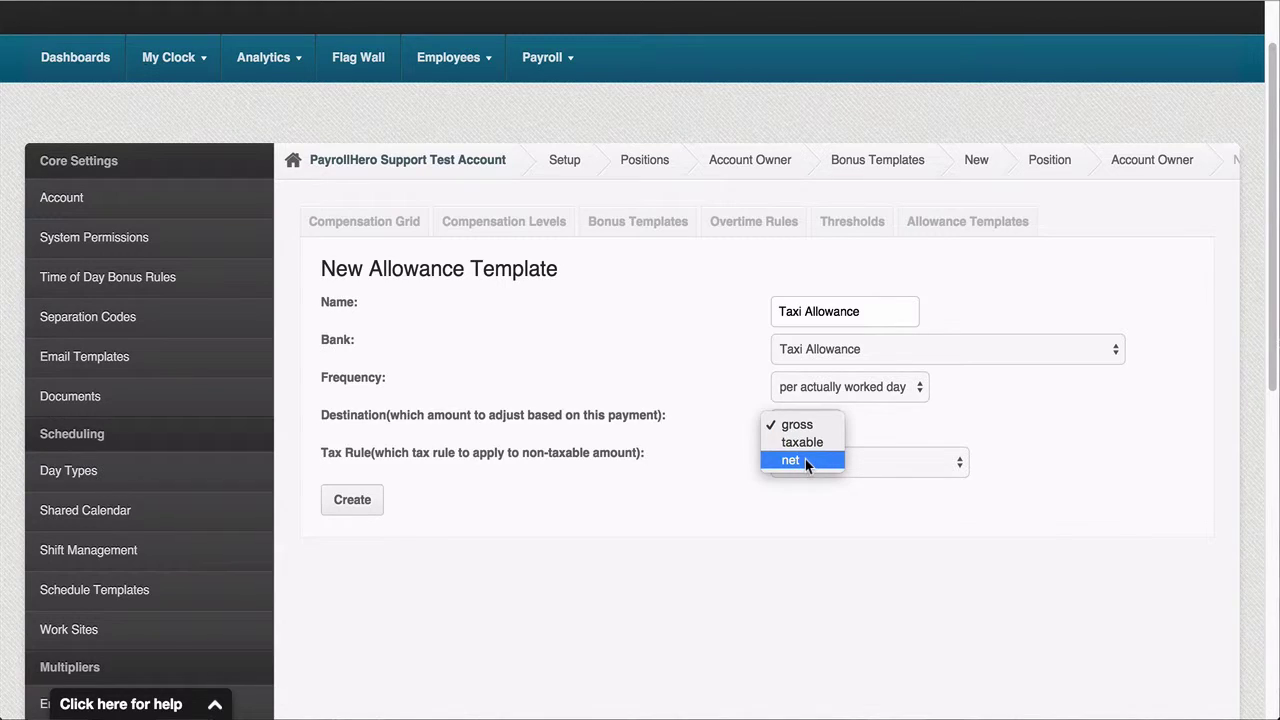
{"action": "left_click", "coordinate": [805, 459]}
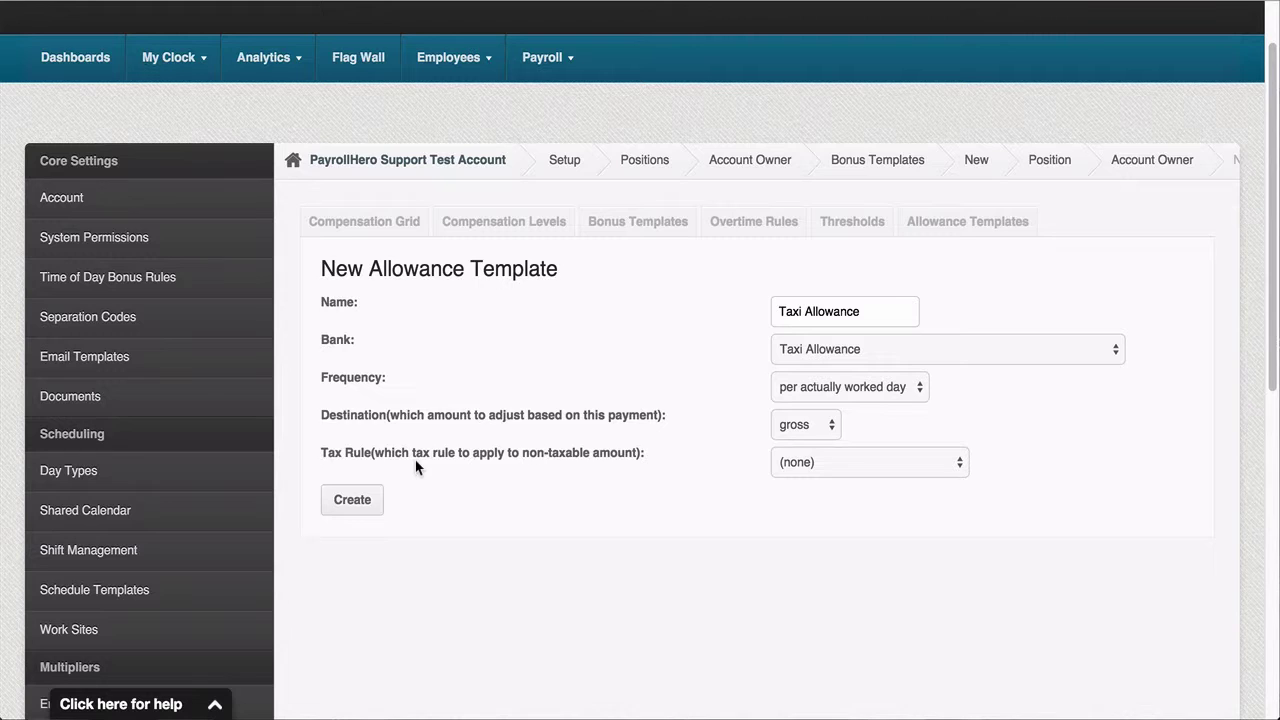
{"action": "left_click", "coordinate": [910, 465]}
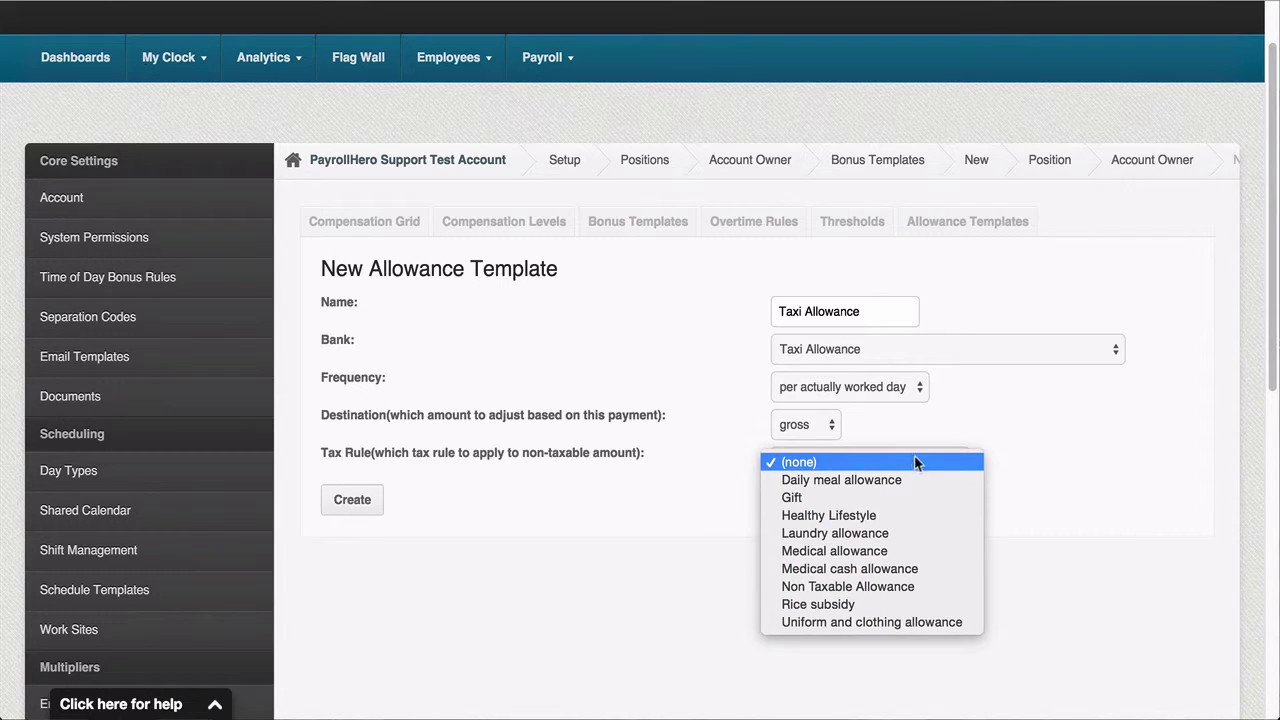
{"action": "left_click", "coordinate": [917, 465]}
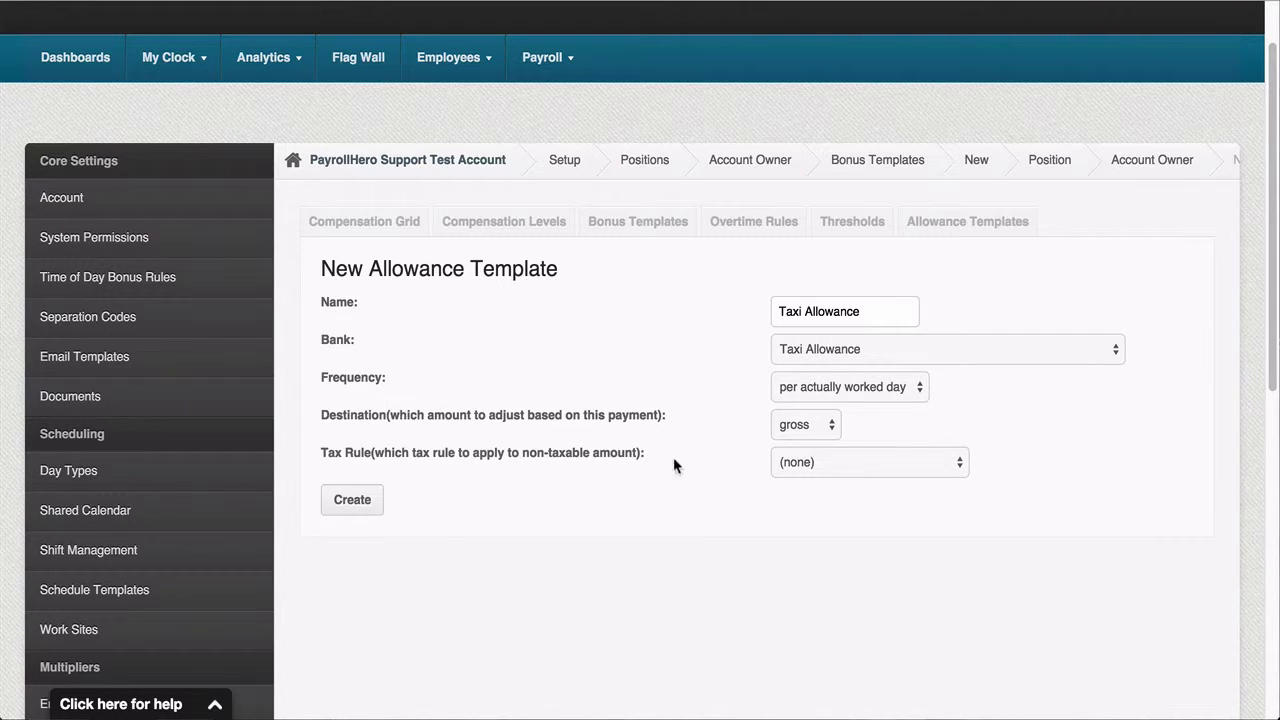
{"action": "left_click", "coordinate": [367, 498]}
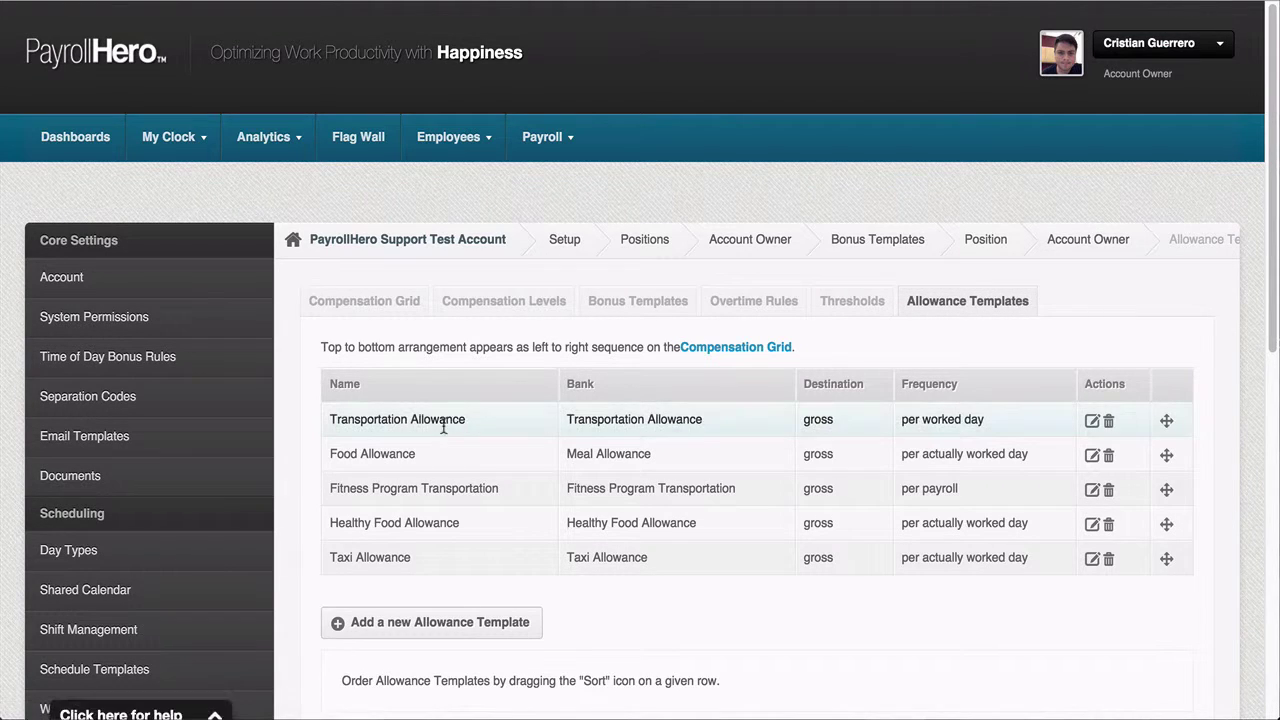
{"action": "left_click_drag", "start_coordinate": [331, 558], "coordinate": [797, 570]}
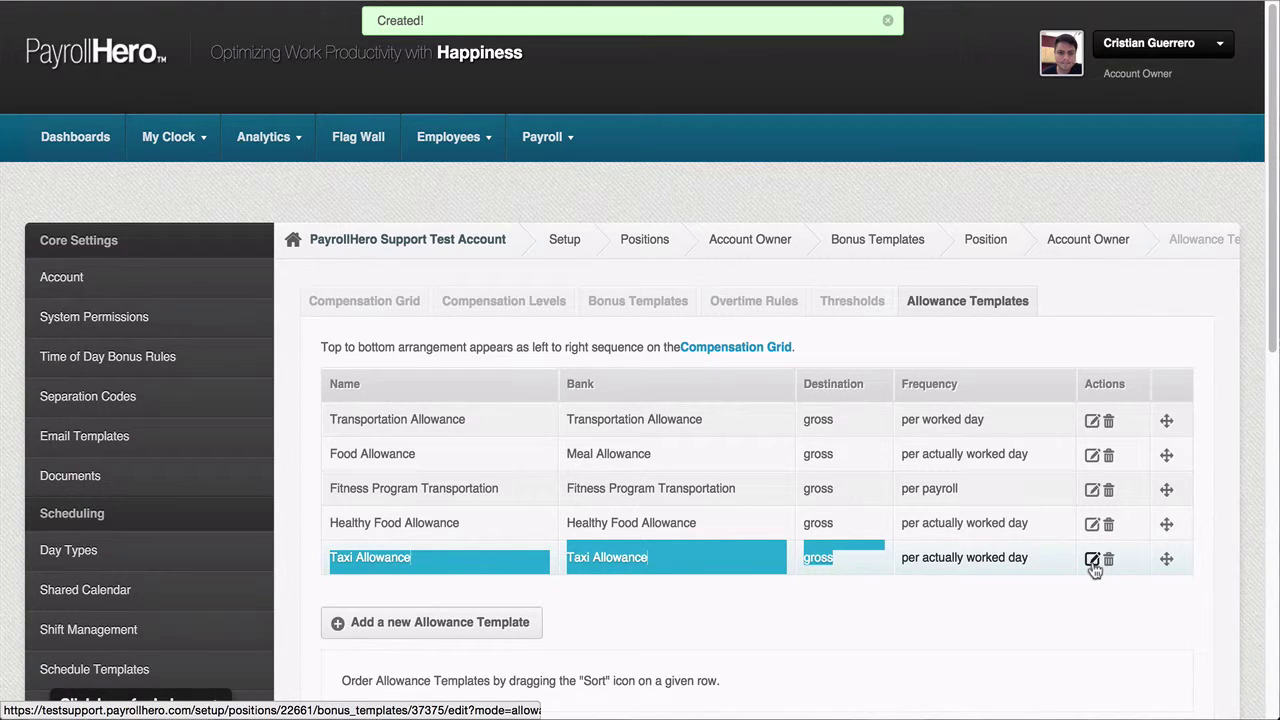
Step: Open the position's compensation grid and start editing the Regular level's Taxi Allowance amount
{"action": "left_click", "coordinate": [405, 308]}
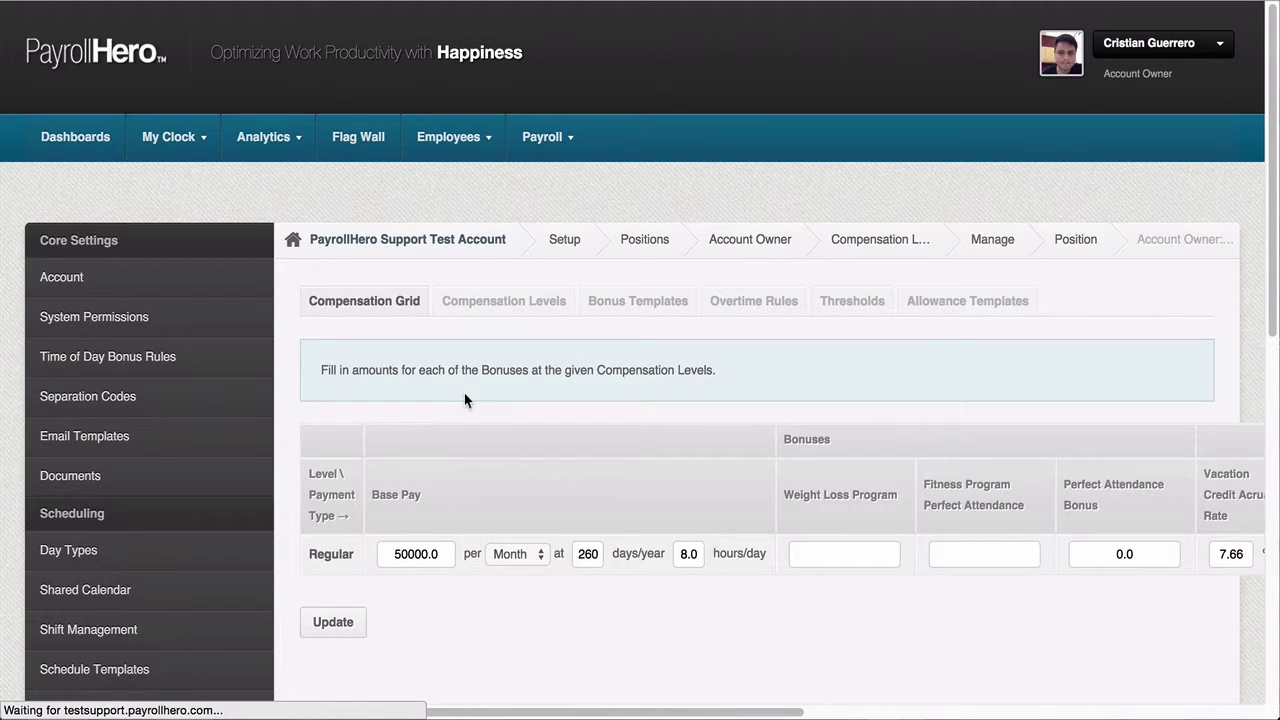
{"action": "scroll", "coordinate": [560, 530], "scroll_direction": "down", "scroll_amount": 1}
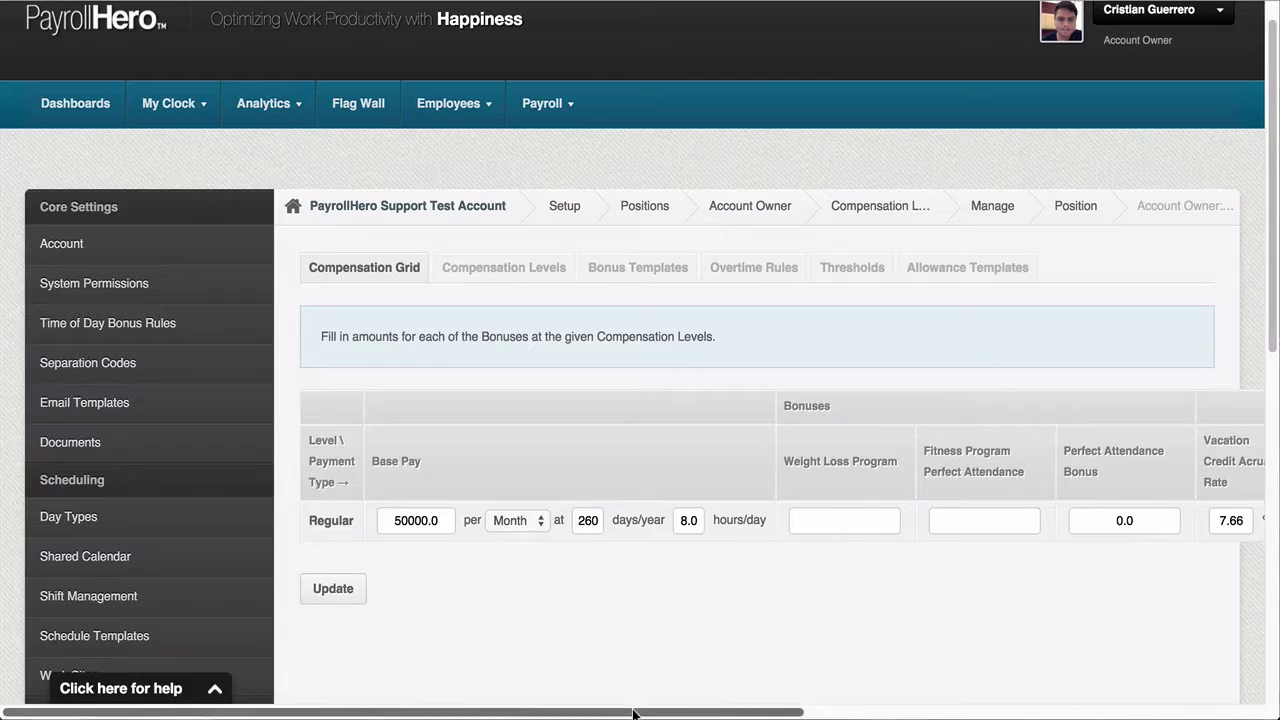
{"action": "left_click_drag", "start_coordinate": [633, 713], "coordinate": [1255, 713]}
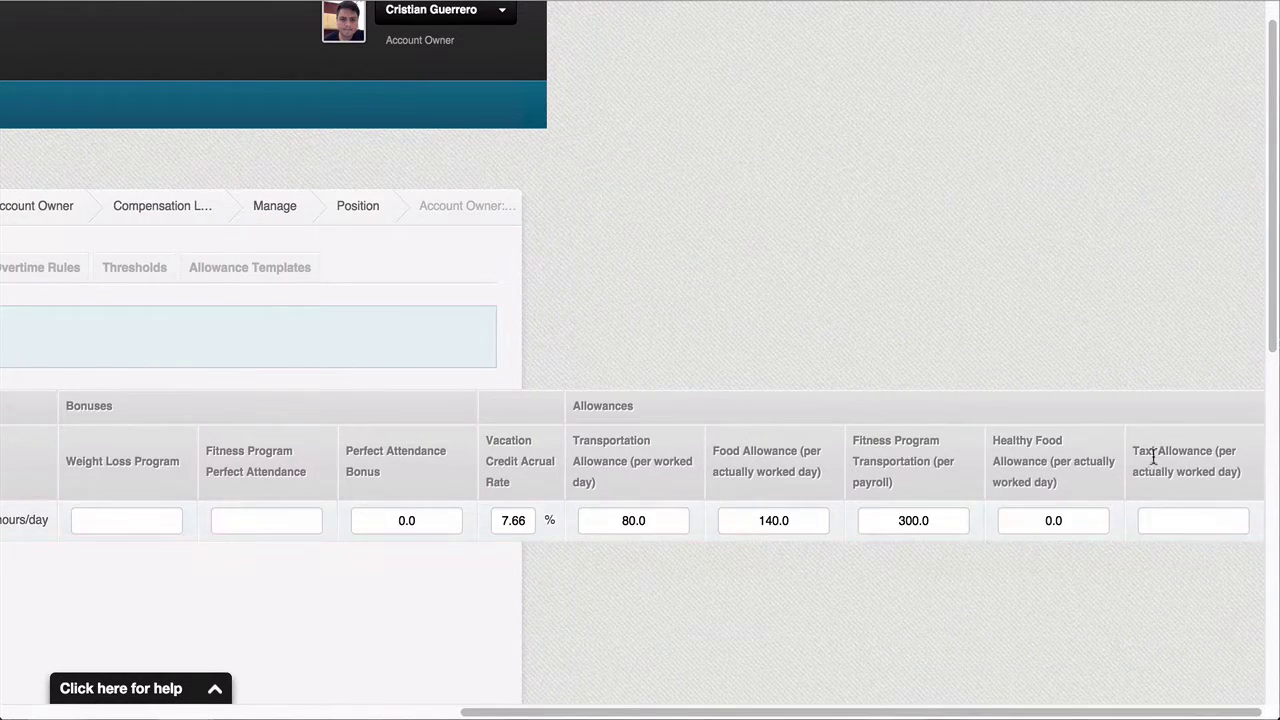
{"action": "left_click_drag", "start_coordinate": [1133, 451], "coordinate": [1218, 456]}
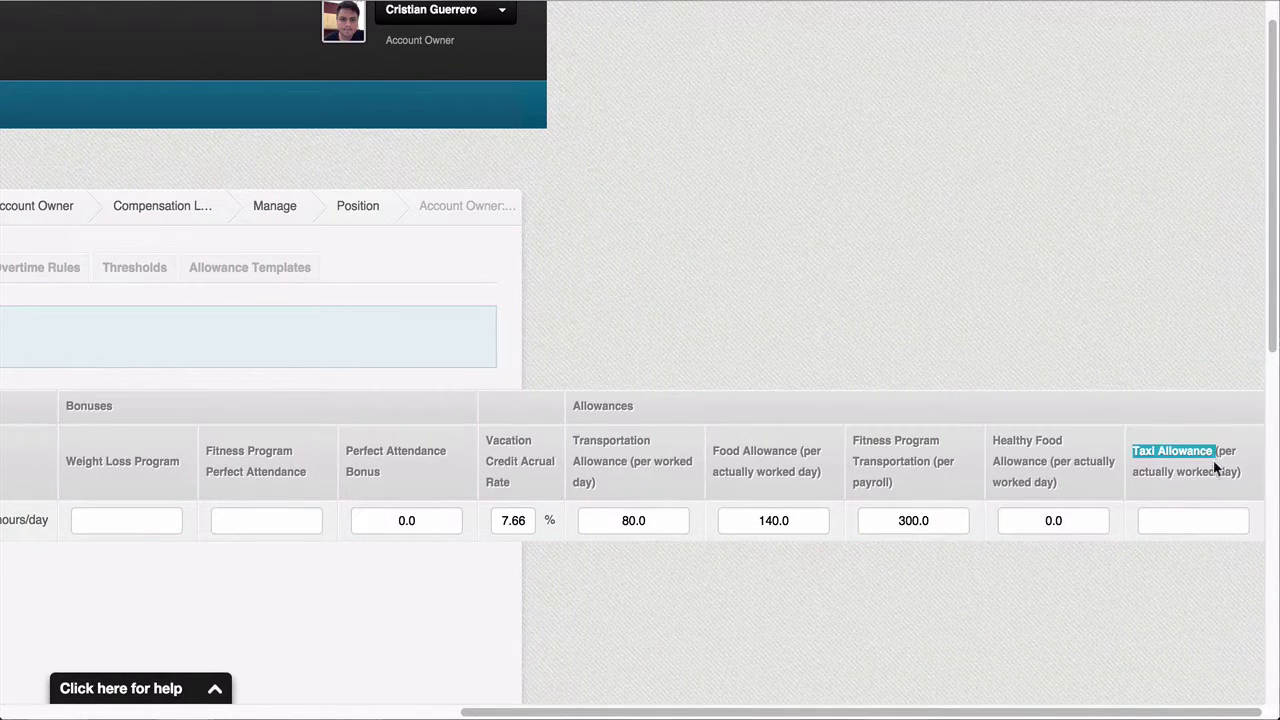
{"action": "left_click", "coordinate": [1191, 521]}
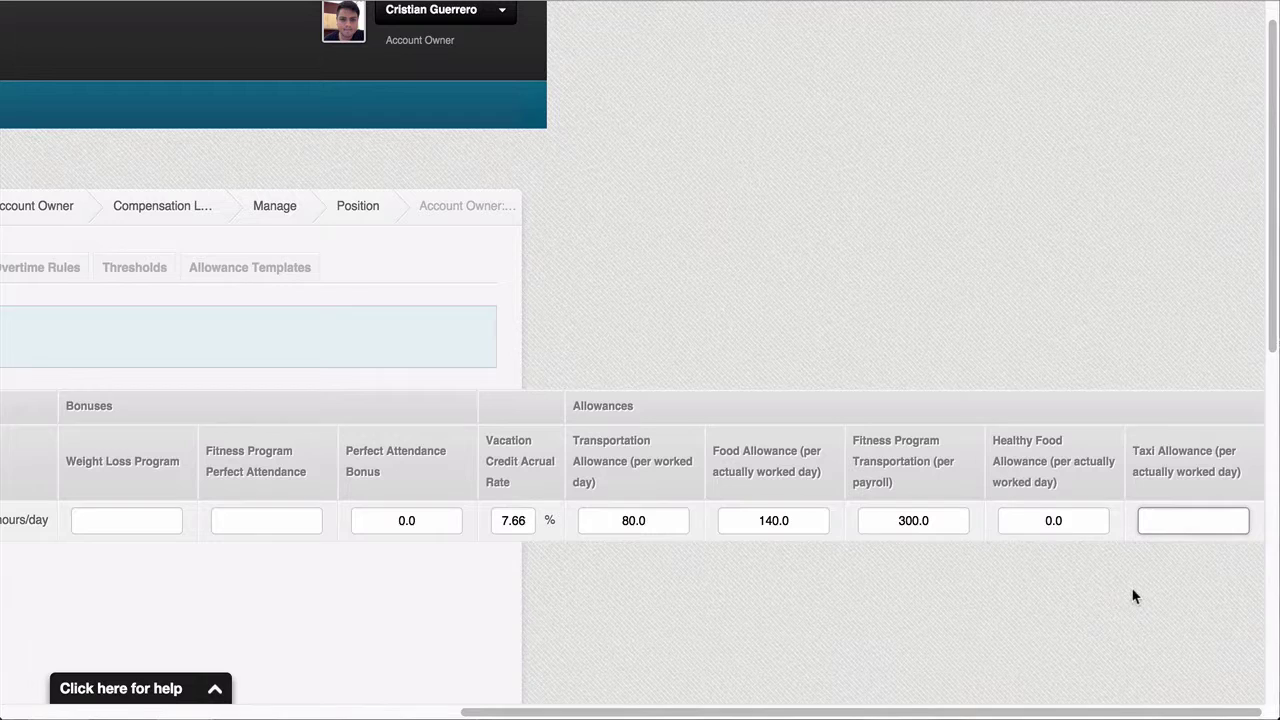
{"action": "type", "text": "80"}
{"action": "key", "text": "BackSpace"}
{"action": "key", "text": "BackSpace"}
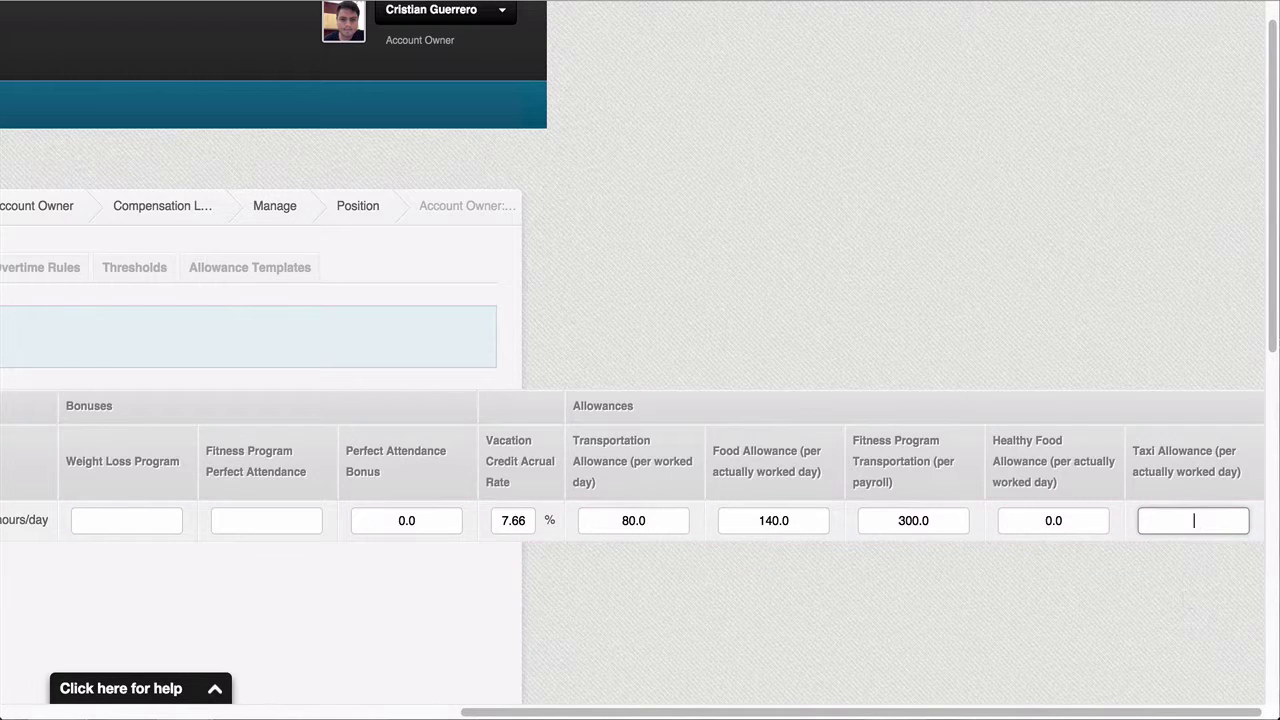